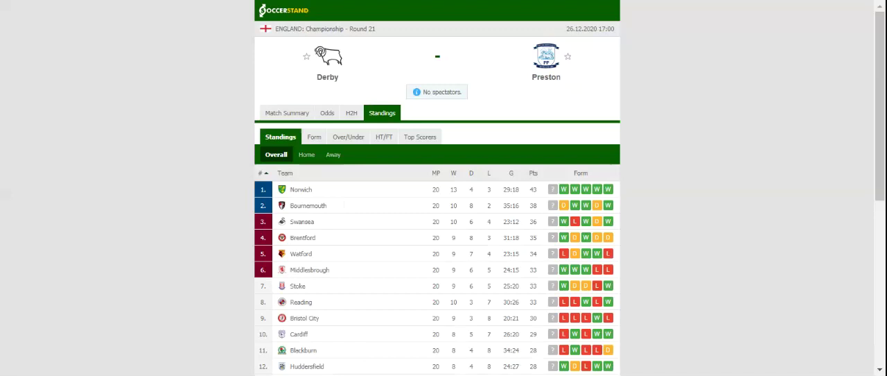
Show the H2H page with Derby's and Preston's five latest Championship results
click(352, 113)
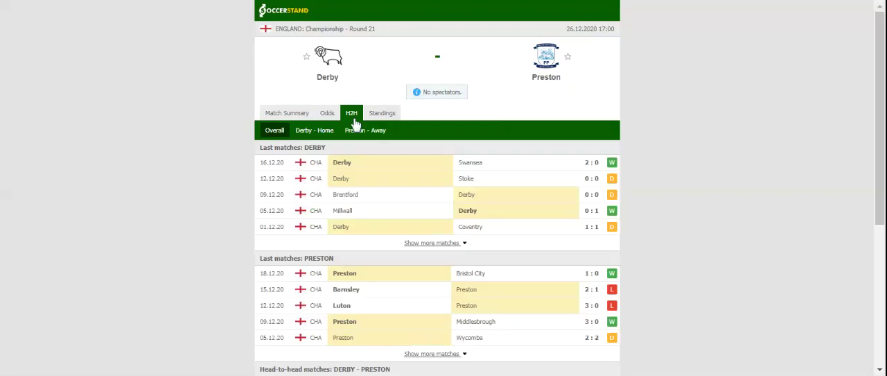